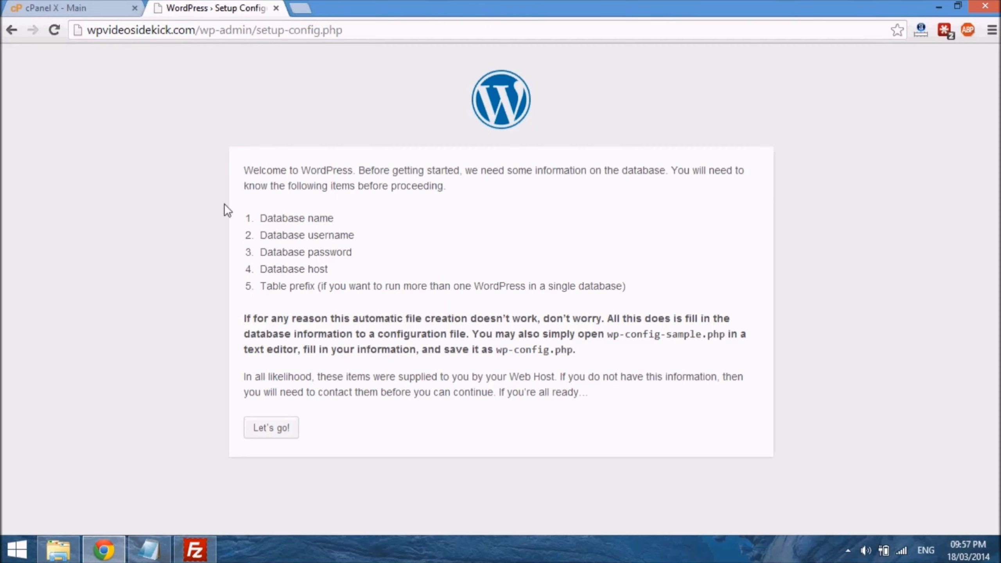
# Switch to cPanel, open the MySQL Database Wizard and create a new database with the name suffix mg46i
pyautogui.click(63, 5)
pyautogui.click(480, 246)
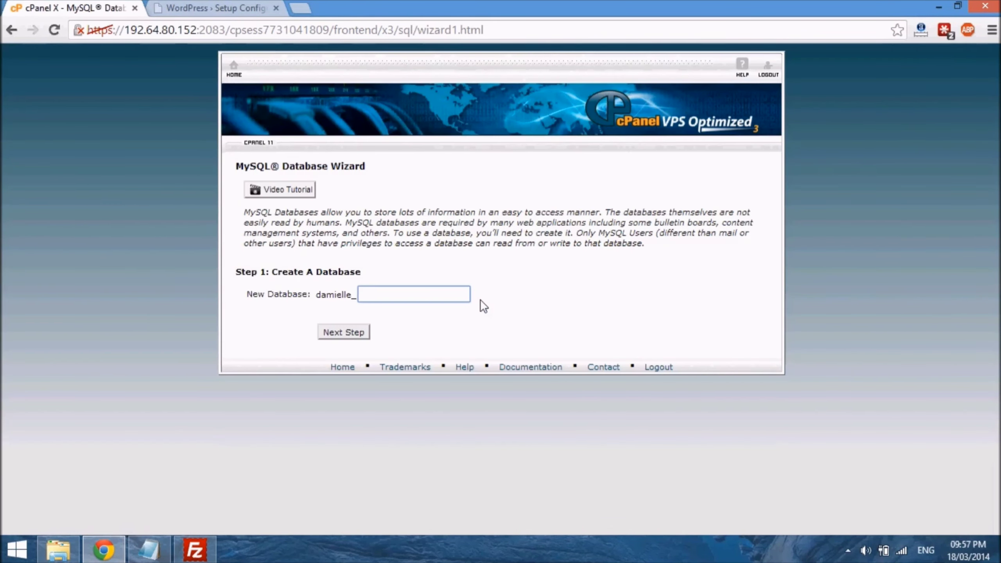
pyautogui.write('mg46i')
pyautogui.click(343, 331)
# Set the new database user's name suffix to hmf4t and clear the prefilled password
pyautogui.moveTo(414, 243); pyautogui.dragTo(363, 251)
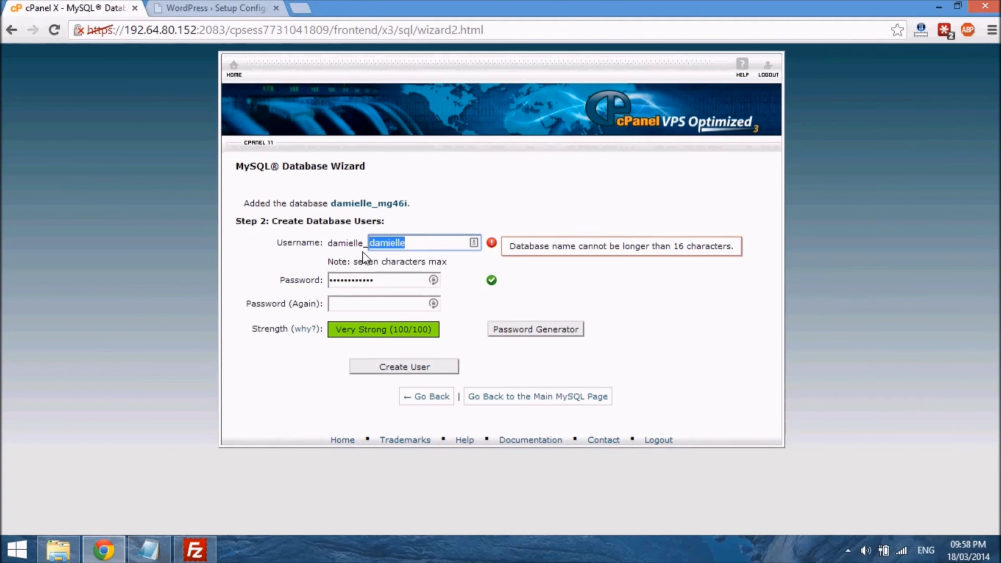
pyautogui.write('hmf4t')
pyautogui.moveTo(363, 252); pyautogui.dragTo(385, 281)
pyautogui.click(385, 282)
pyautogui.press('BackSpace')
pyautogui.press('BackSpace')
pyautogui.press('BackSpace')
pyautogui.press('BackSpace')
pyautogui.press('BackSpace')
pyautogui.press('BackSpace')
pyautogui.press('BackSpace')
pyautogui.press('BackSpace')
pyautogui.press('BackSpace')
pyautogui.press('BackSpace')
pyautogui.press('BackSpace')
pyautogui.press('BackSpace')
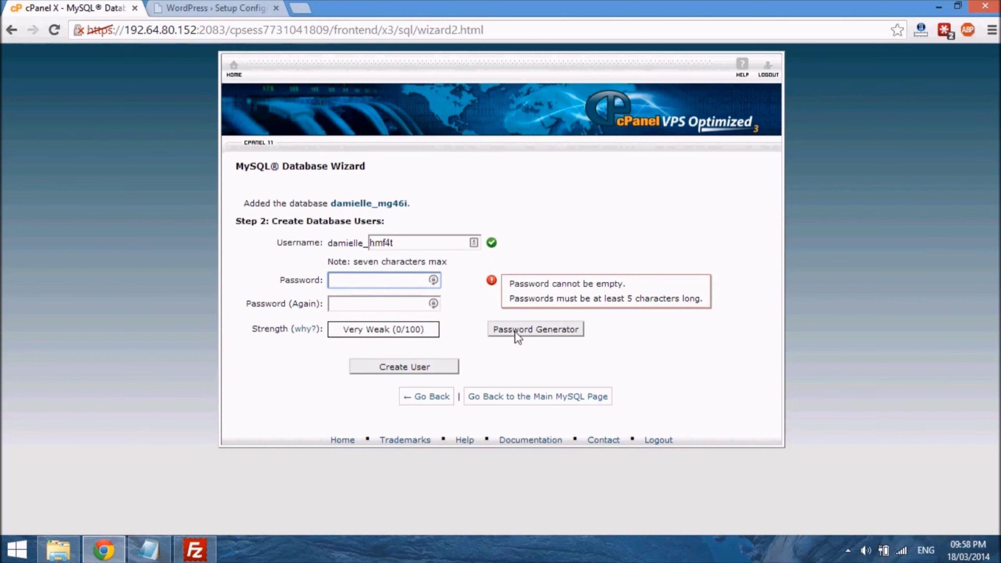
# Generate a password for the database user, copy it, confirm it has been saved and use it in the form
pyautogui.click(515, 331)
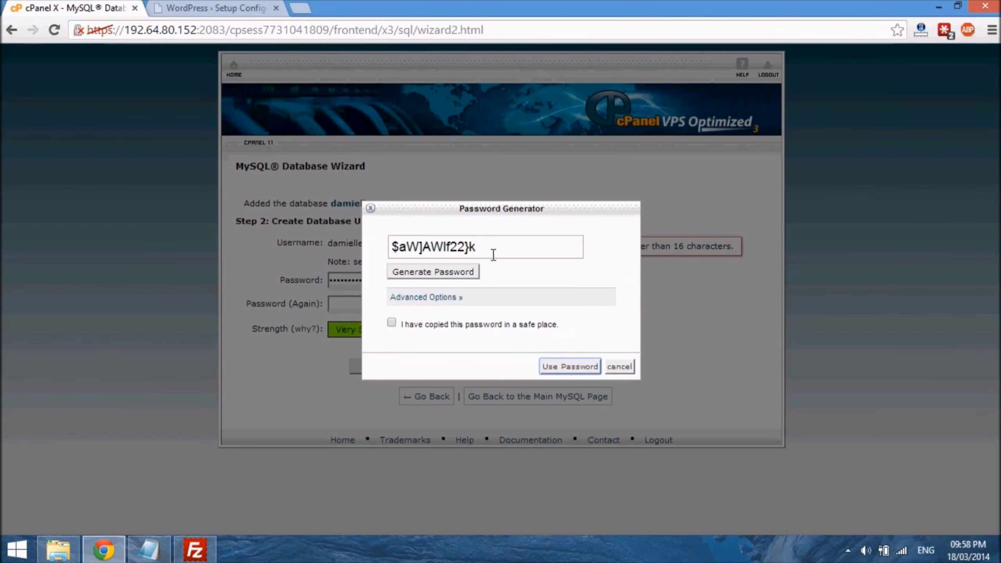
pyautogui.moveTo(493, 254); pyautogui.dragTo(375, 259)
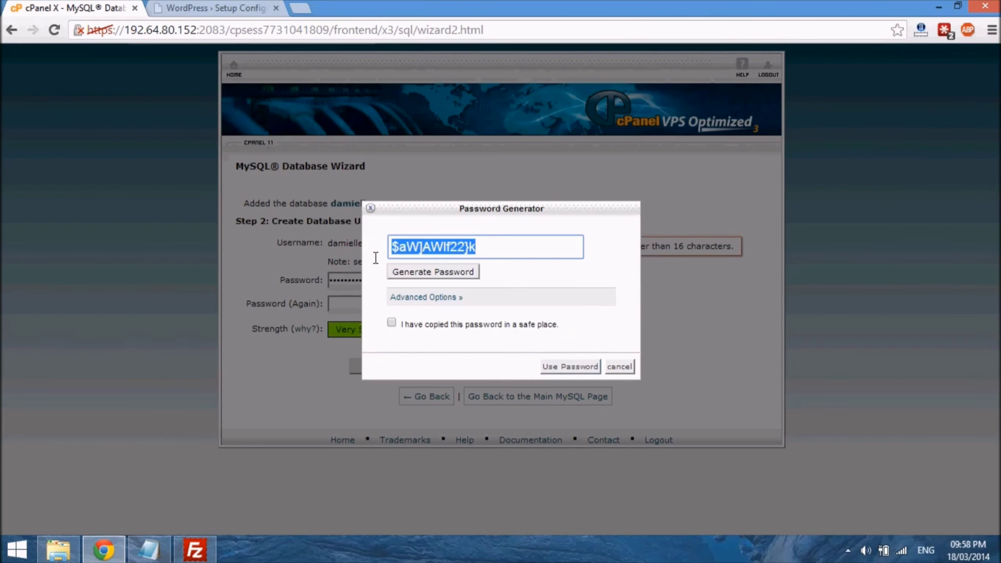
pyautogui.rightClick(424, 247)
pyautogui.click(465, 317)
pyautogui.click(391, 324)
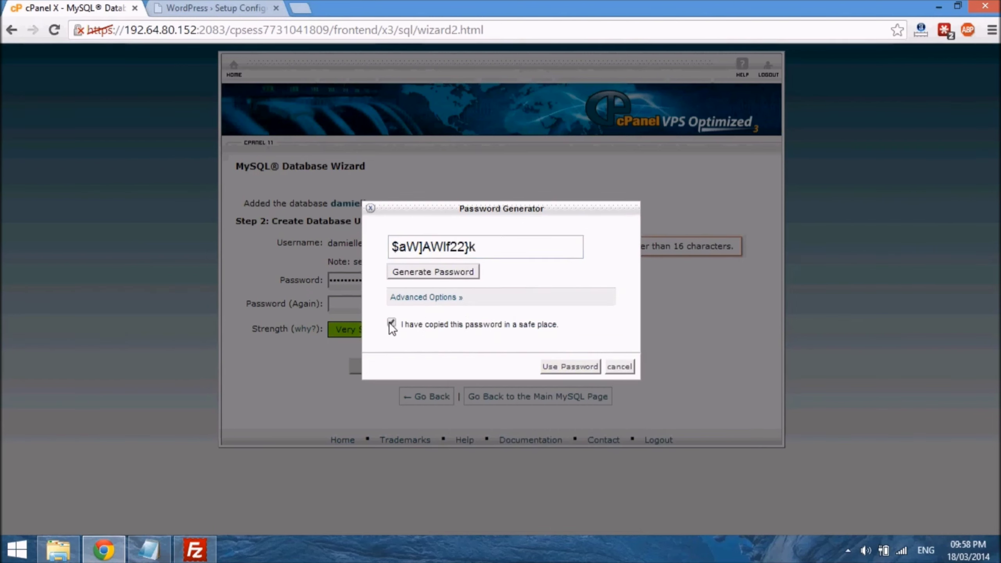
pyautogui.click(570, 367)
# Switch to Notepad and record the copied database password on a line labelled "password :"
pyautogui.click(149, 550)
pyautogui.write('password :')
pyautogui.hotkey('ctrl', 'v')
pyautogui.press('Return')
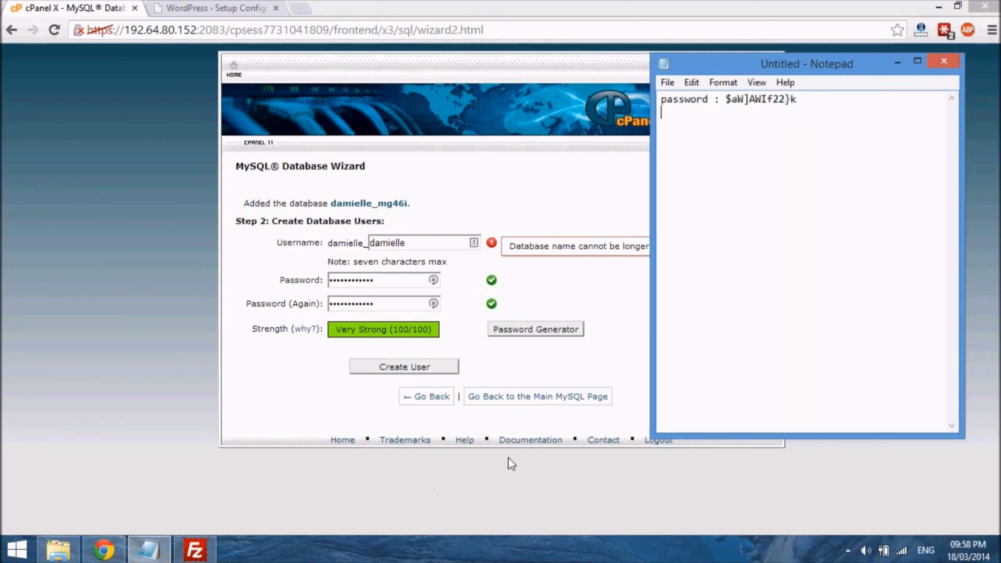
# Try to create the database user, close the validation errors and re-enter the password in both password fields
pyautogui.click(420, 369)
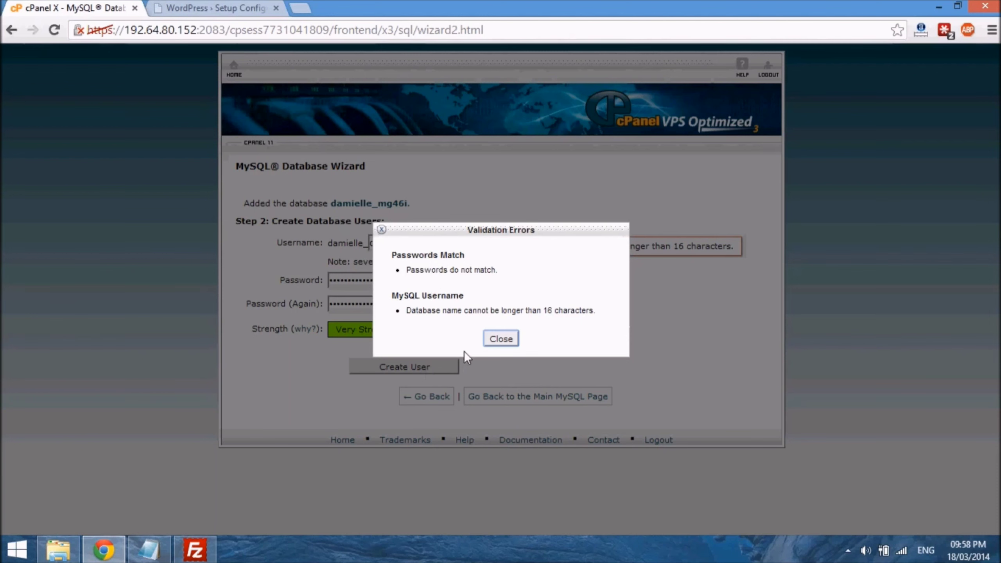
pyautogui.click(500, 339)
pyautogui.moveTo(399, 292); pyautogui.dragTo(237, 295)
pyautogui.write('••••••••••••')
pyautogui.press('Tab')
pyautogui.write('••••••••••••')
# Set the database username suffix to ghf56 and create the user
pyautogui.moveTo(412, 246); pyautogui.dragTo(301, 244)
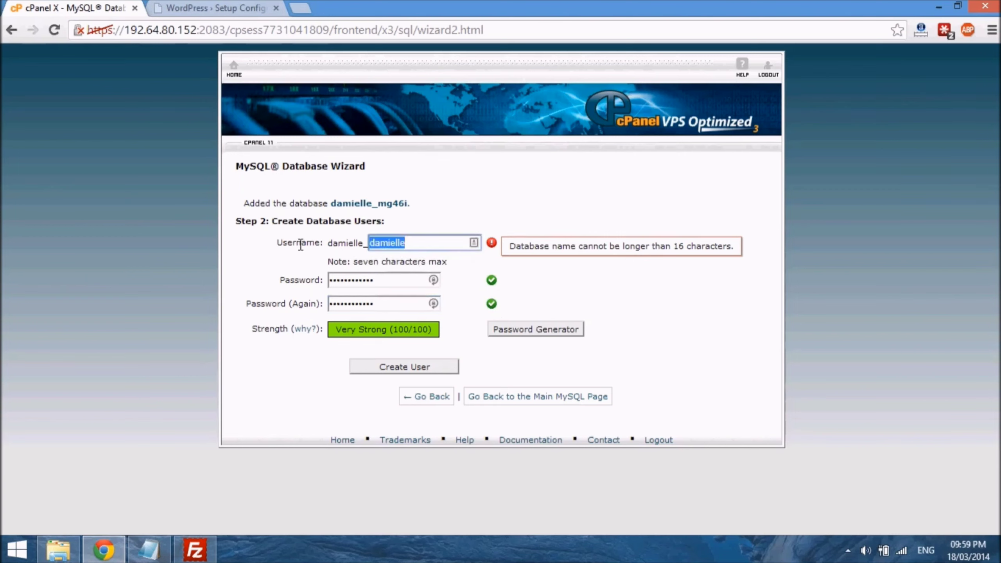
pyautogui.write('ghf56')
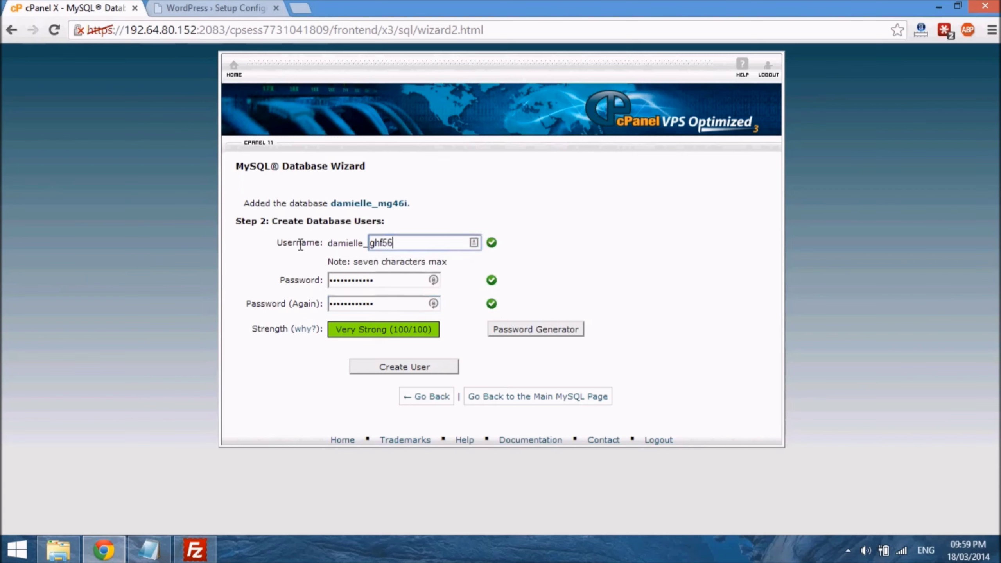
pyautogui.click(416, 366)
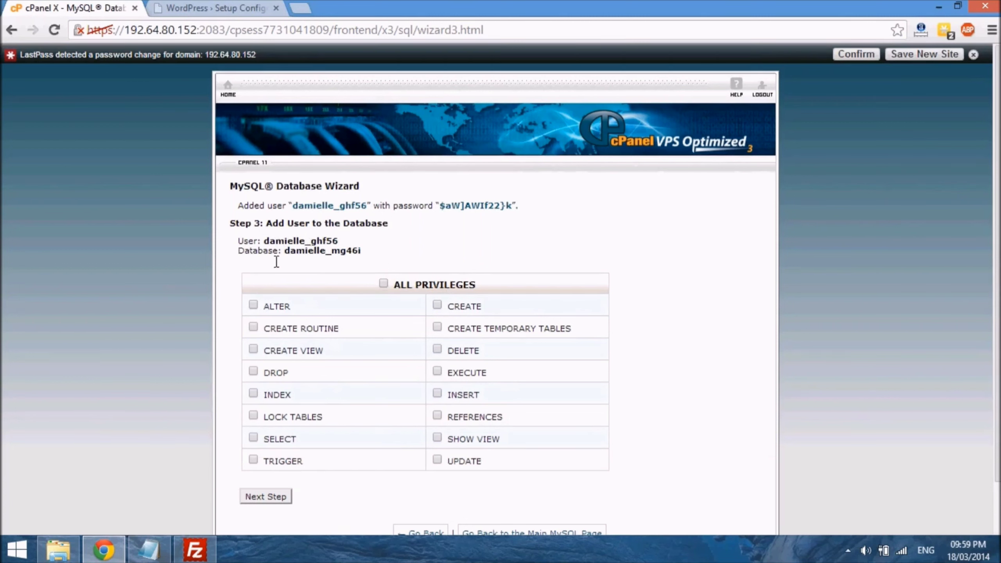
# Copy the full database username from the wizard and record it in Notepad on a line labelled "user:"
pyautogui.moveTo(264, 241); pyautogui.dragTo(335, 248)
pyautogui.rightClick(326, 240)
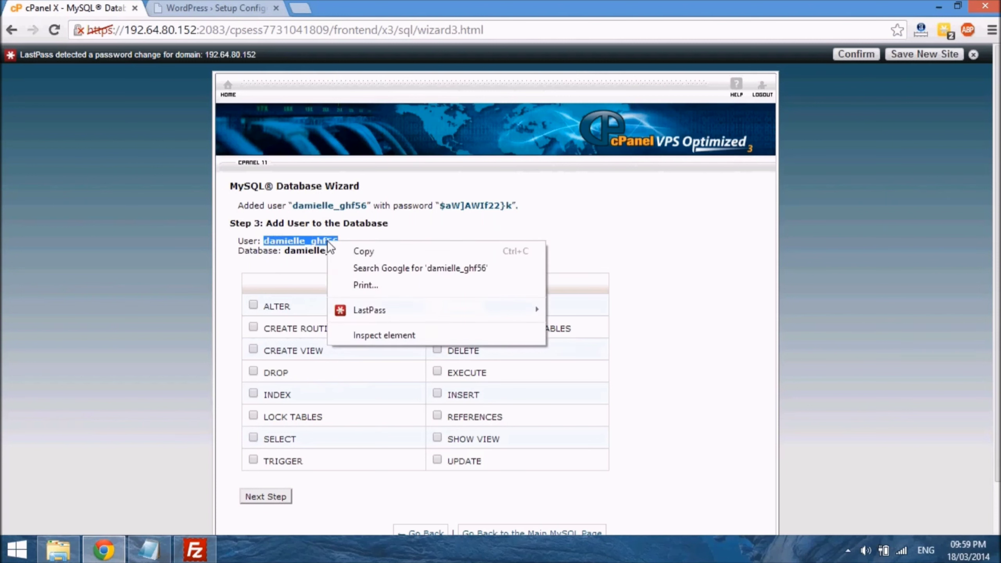
pyautogui.click(361, 254)
pyautogui.click(147, 550)
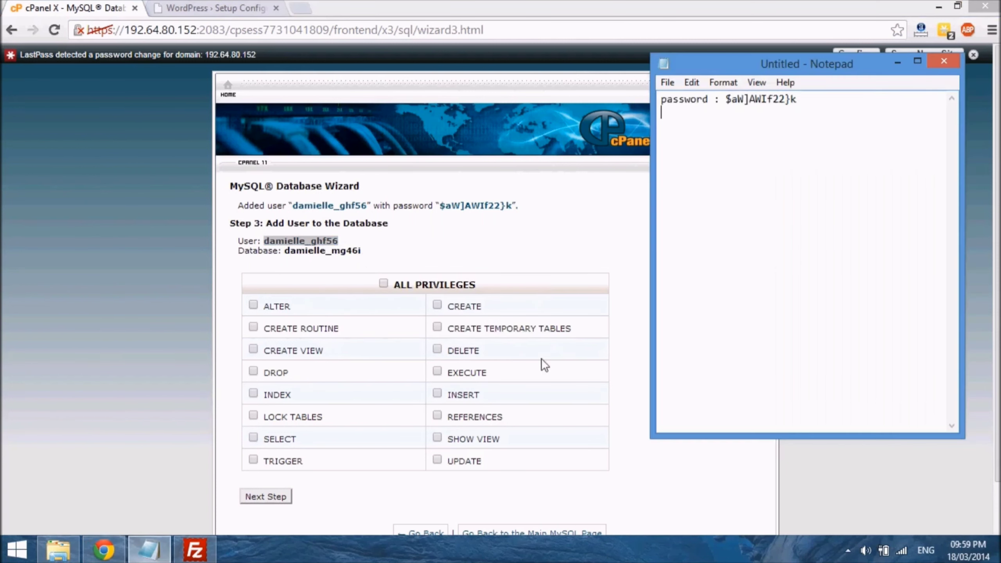
pyautogui.write('us')
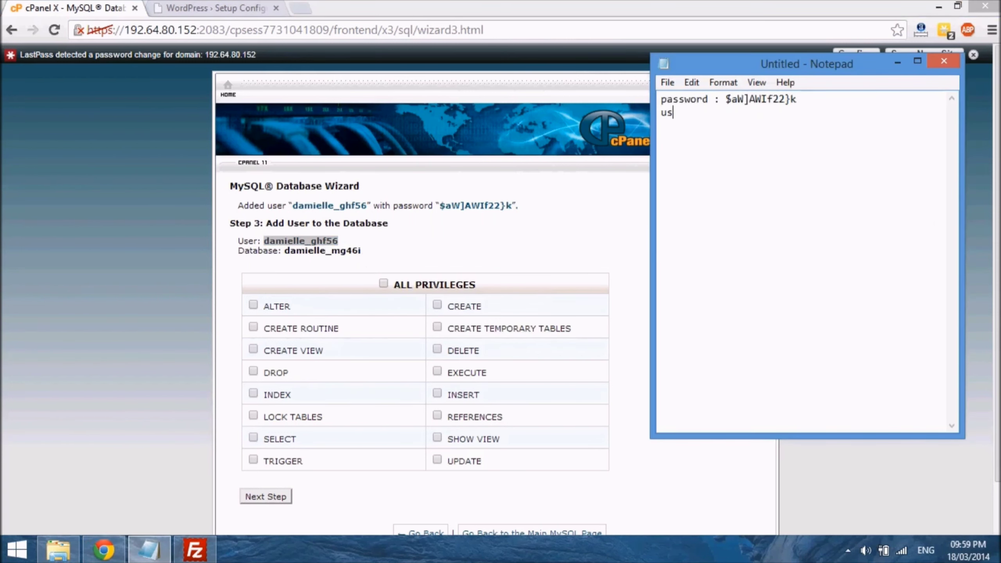
pyautogui.write('er:')
pyautogui.hotkey('ctrl', 'v')
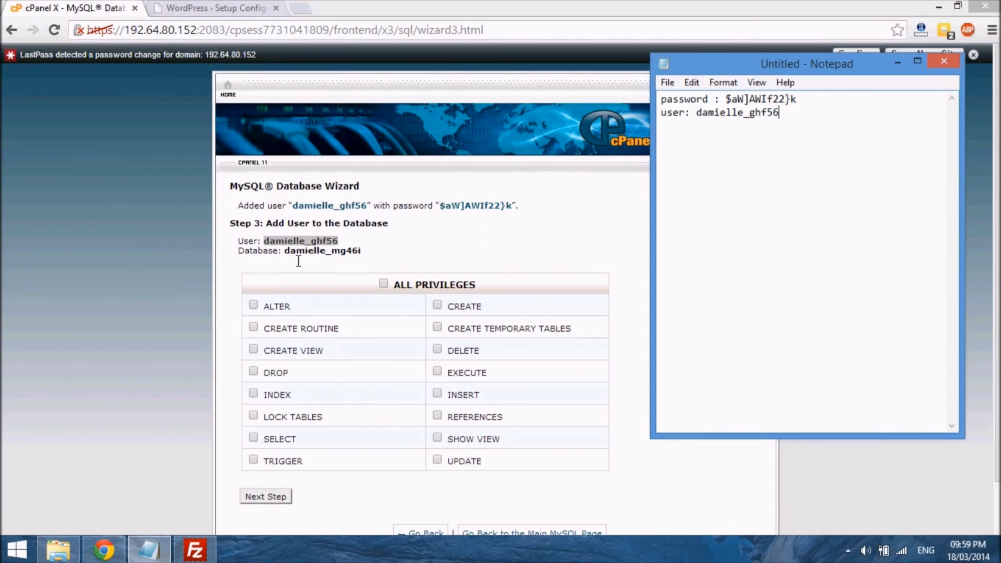
# Copy the full database name from the wizard and add a "db name:" line for it in Notepad
pyautogui.moveTo(286, 252); pyautogui.dragTo(361, 259)
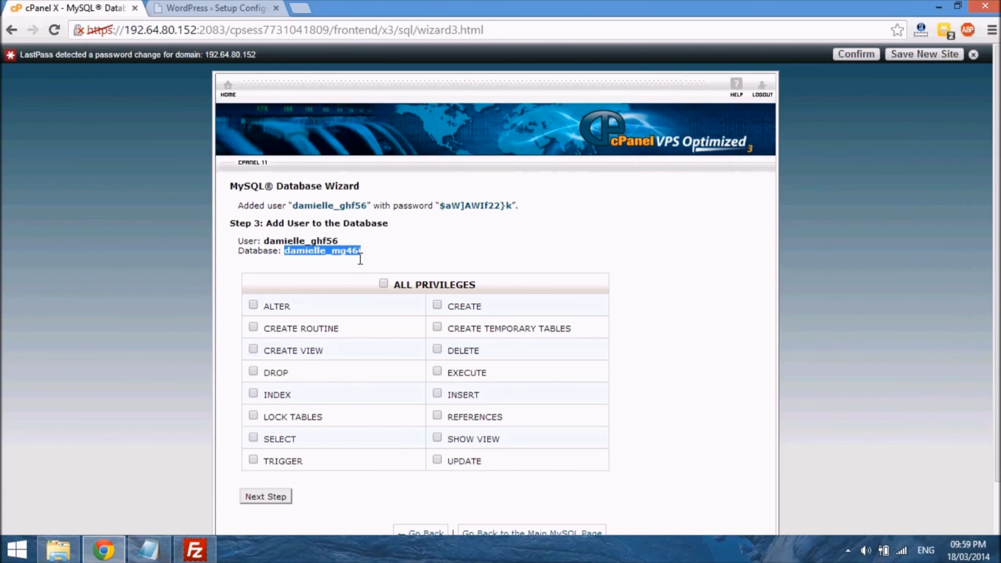
pyautogui.rightClick(352, 251)
pyautogui.click(380, 258)
pyautogui.hotkey('alt', 'Tab')
pyautogui.press('Return')
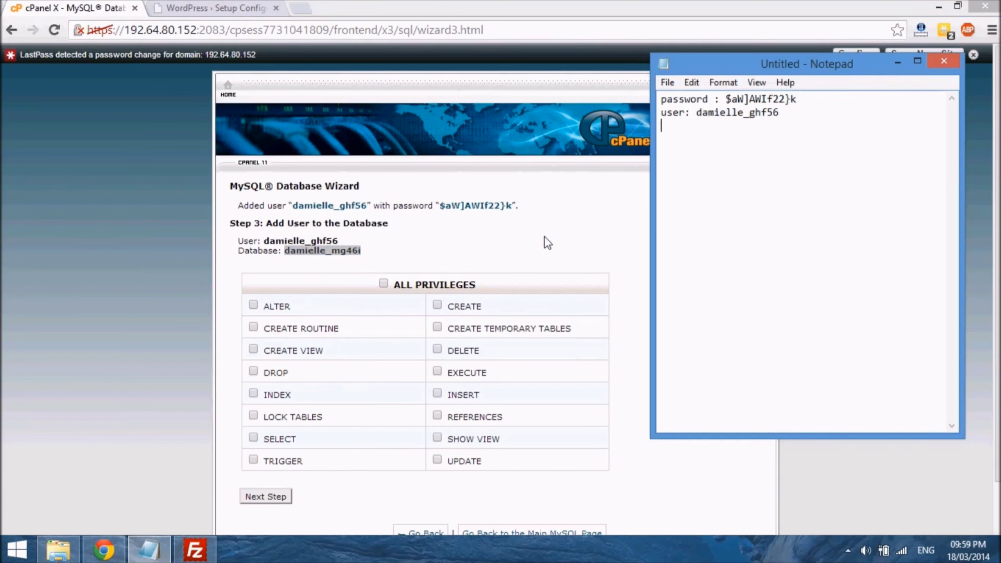
pyautogui.write('db name:')
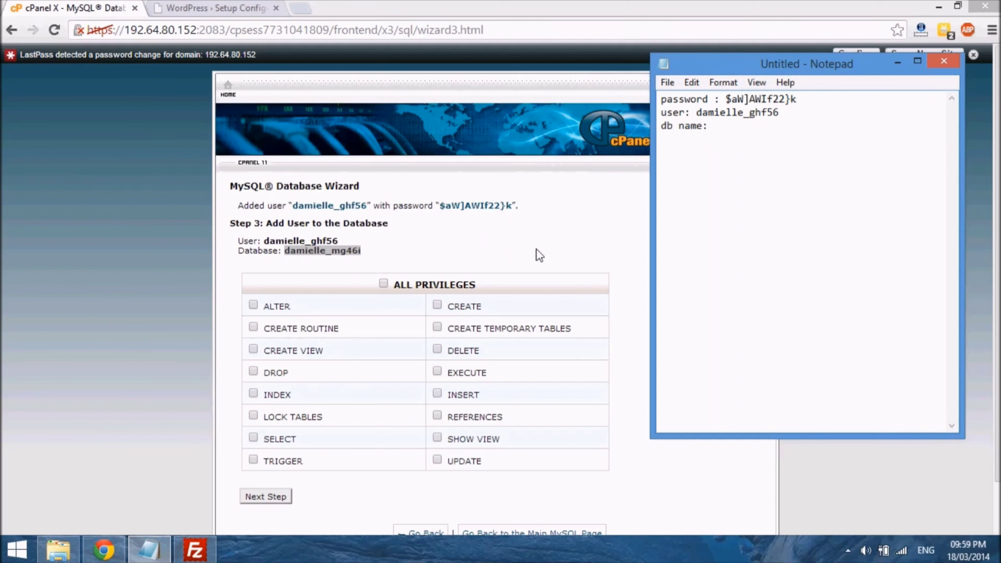
# Check the recorded details against WordPress's list of required database information and return to the cPanel wizard
pyautogui.click(209, 8)
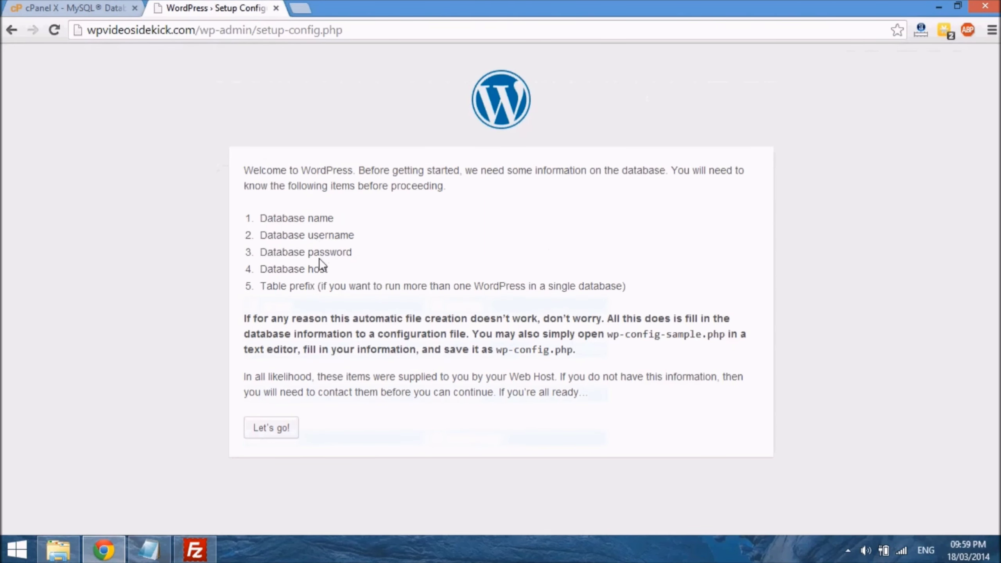
pyautogui.hotkey('alt', 'Tab')
pyautogui.hotkey('alt', 'Tab')
pyautogui.click(73, 8)
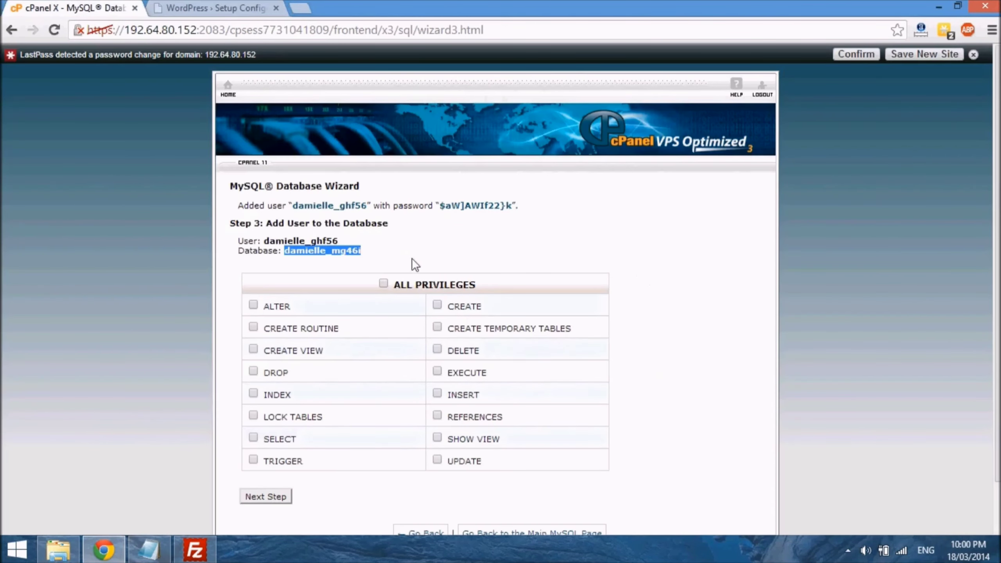
# Grant the user all privileges on the database and complete the wizard's privileges step
pyautogui.click(379, 252)
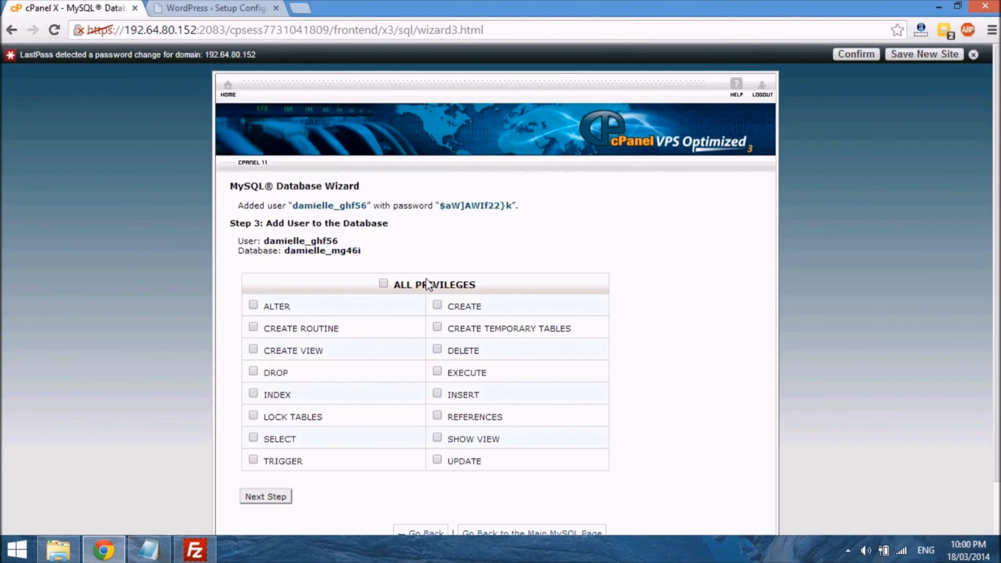
pyautogui.scroll(-2, 495, 263)
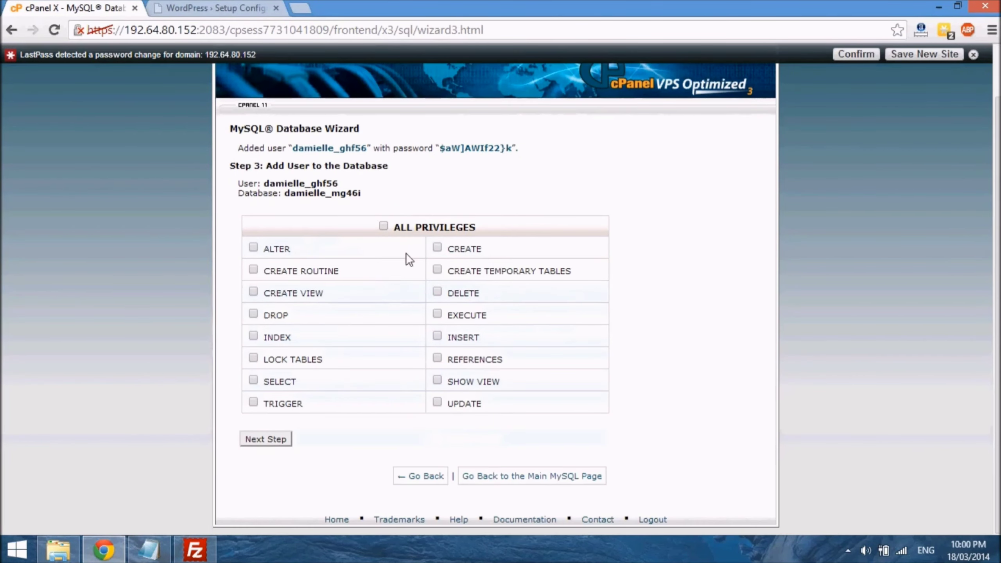
pyautogui.click(385, 228)
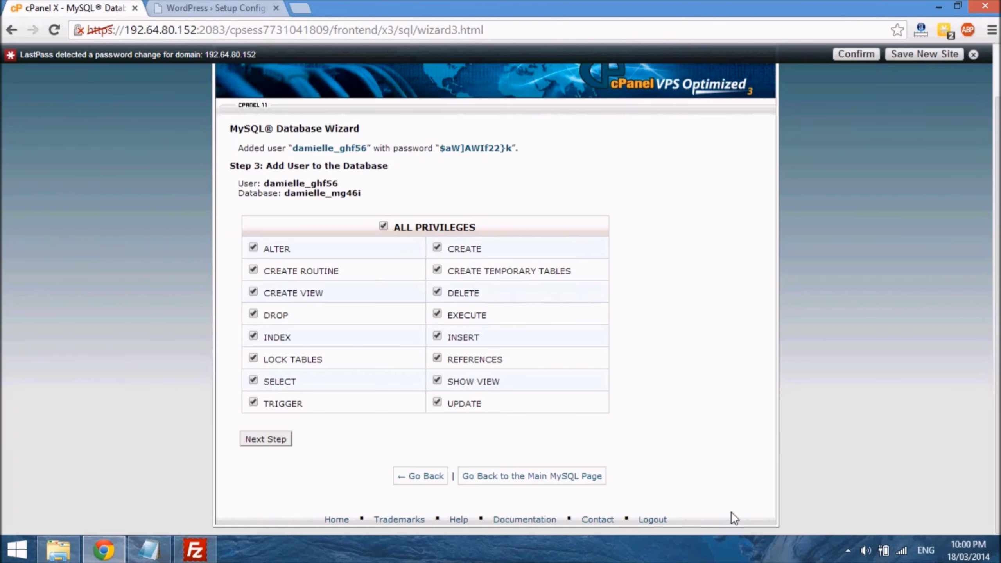
pyautogui.click(264, 439)
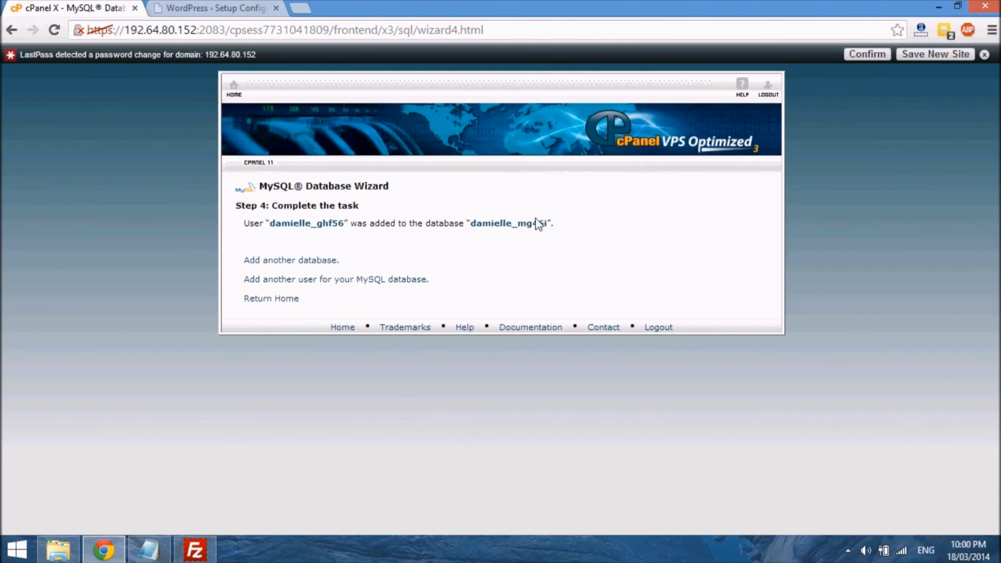
# Return to the WordPress setup page, open its database connection form and select the default database name
pyautogui.click(211, 3)
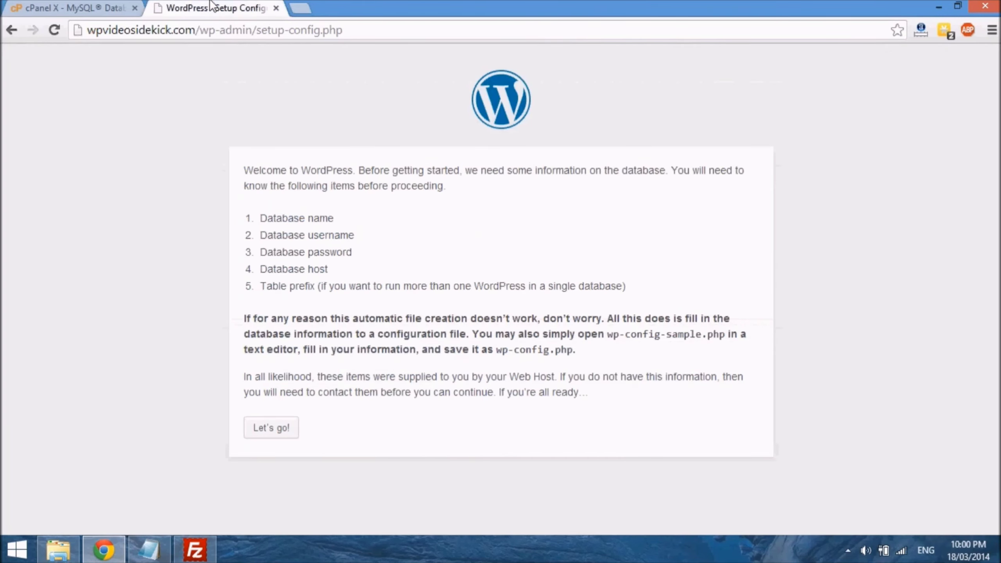
pyautogui.click(280, 429)
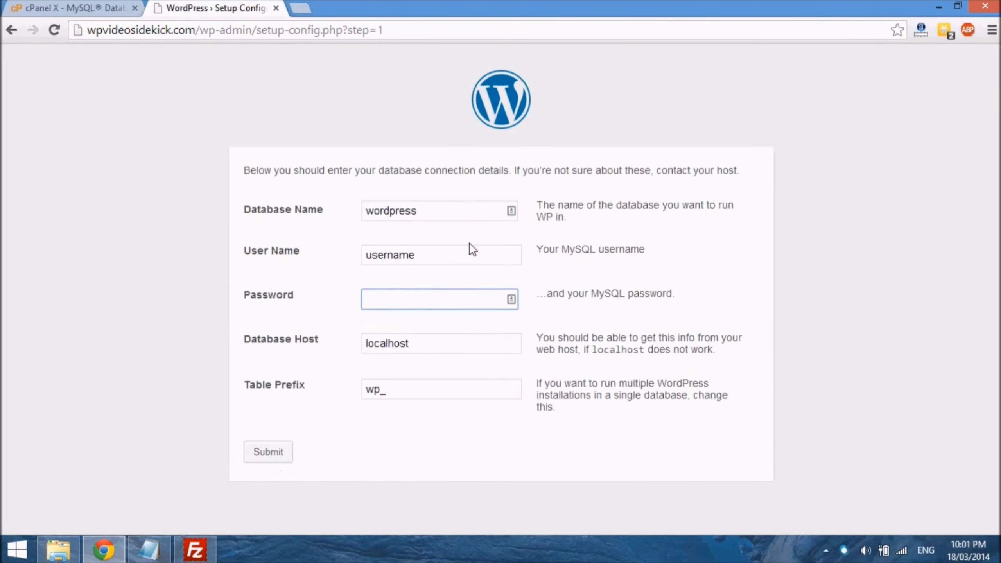
pyautogui.click(437, 212)
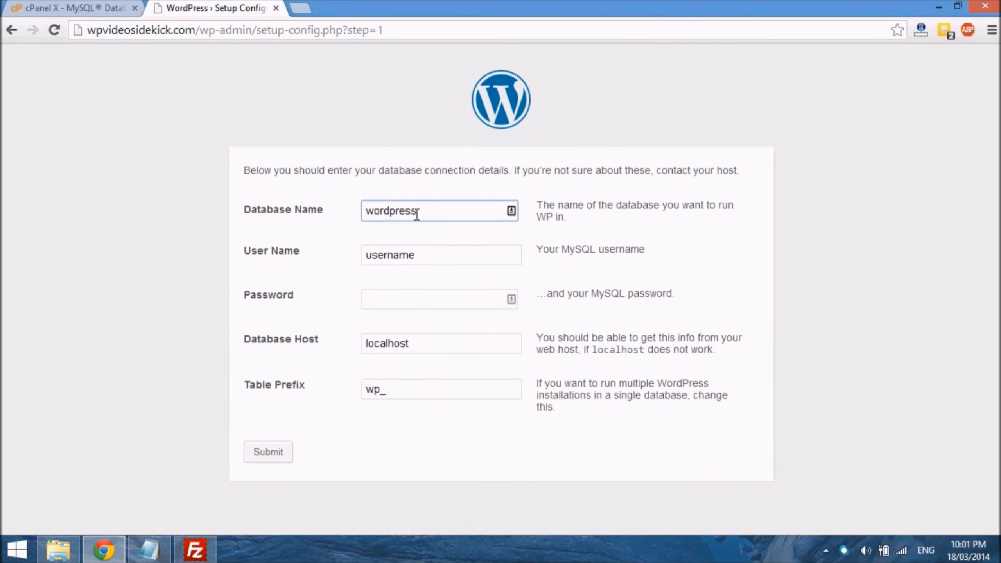
pyautogui.moveTo(437, 218); pyautogui.dragTo(361, 213)
pyautogui.click(149, 549)
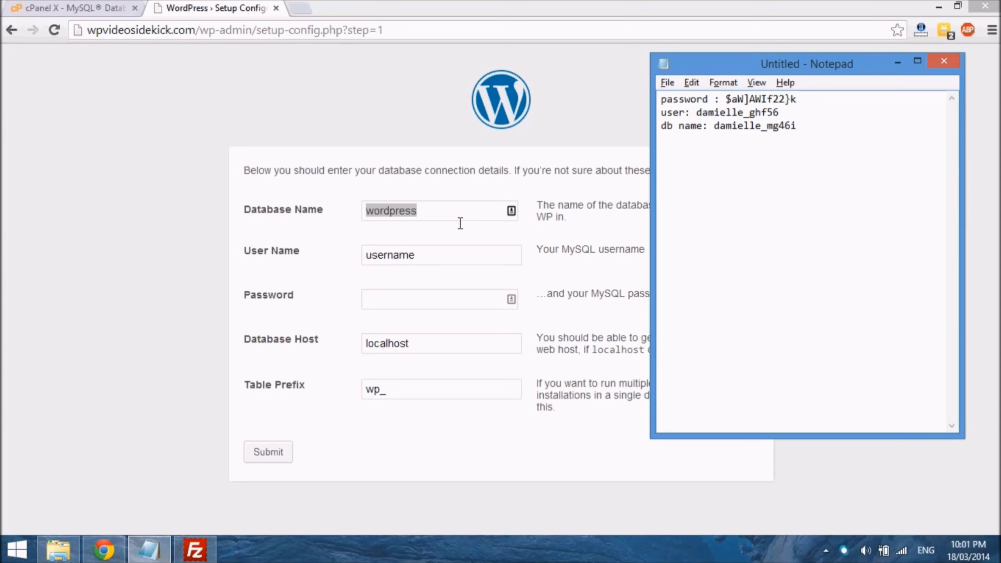
pyautogui.hotkey('ctrl', 'v')
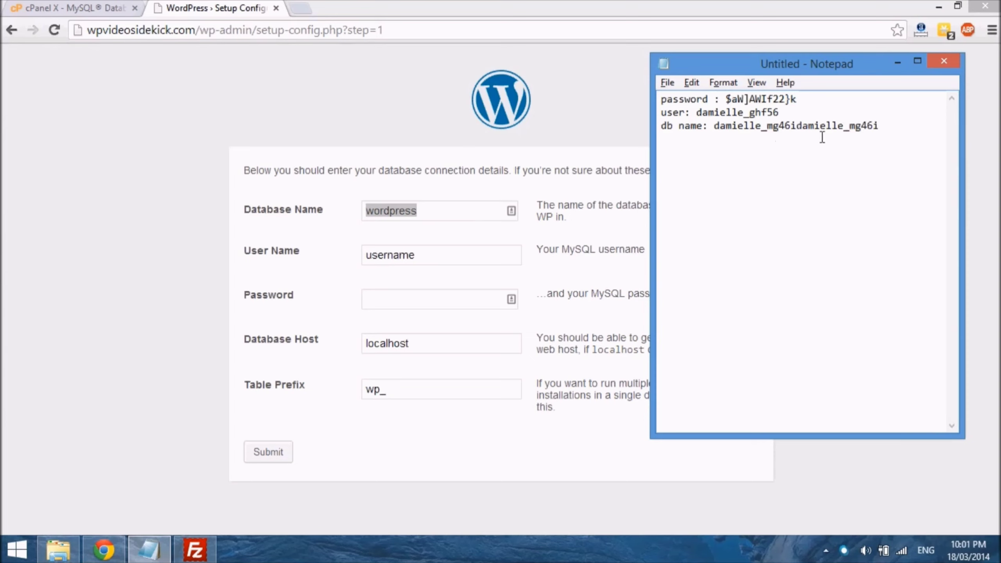
pyautogui.press('BackSpace')
pyautogui.press('BackSpace')
pyautogui.press('BackSpace')
pyautogui.press('BackSpace')
pyautogui.press('BackSpace')
pyautogui.press('BackSpace')
pyautogui.press('BackSpace')
pyautogui.press('BackSpace')
pyautogui.press('BackSpace')
pyautogui.press('BackSpace')
pyautogui.press('BackSpace')
pyautogui.press('BackSpace')
pyautogui.press('BackSpace')
pyautogui.press('BackSpace')
pyautogui.press('BackSpace')
pyautogui.press('BackSpace')
pyautogui.press('BackSpace')
pyautogui.press('BackSpace')
pyautogui.press('BackSpace')
pyautogui.press('BackSpace')
pyautogui.press('BackSpace')
pyautogui.press('BackSpace')
pyautogui.press('BackSpace')
pyautogui.press('BackSpace')
pyautogui.press('BackSpace')
pyautogui.press('BackSpace')
pyautogui.press('BackSpace')
pyautogui.press('BackSpace')
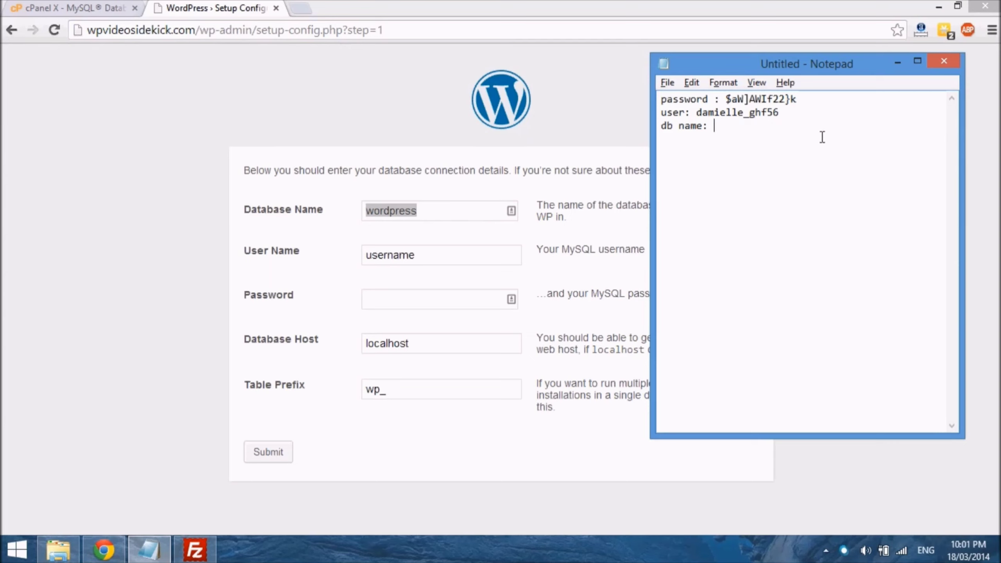
pyautogui.hotkey('ctrl', 'v')
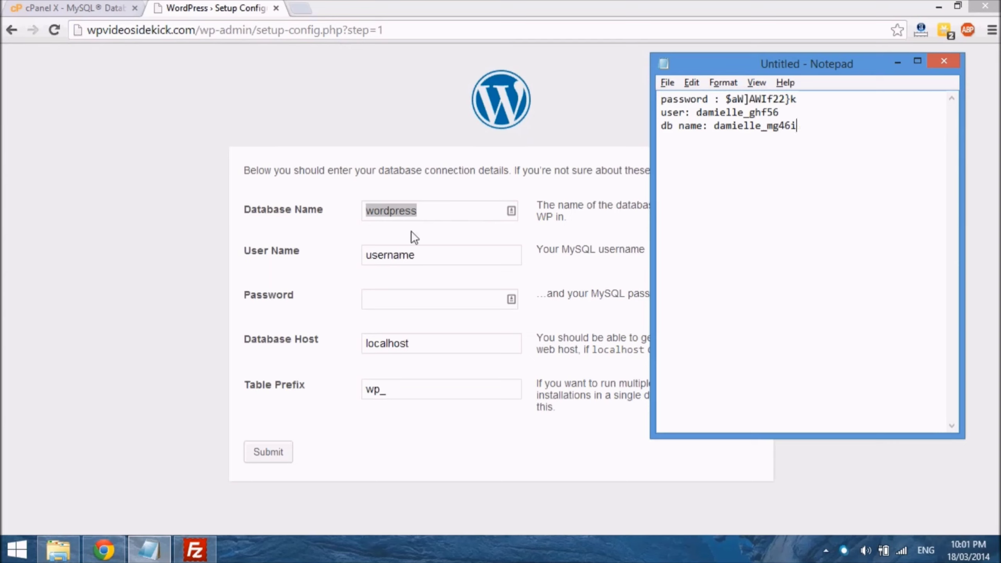
# Fill in the WordPress Database Name and User Name with the recorded database name and username ending in mg46i and ghf56
pyautogui.click(425, 215)
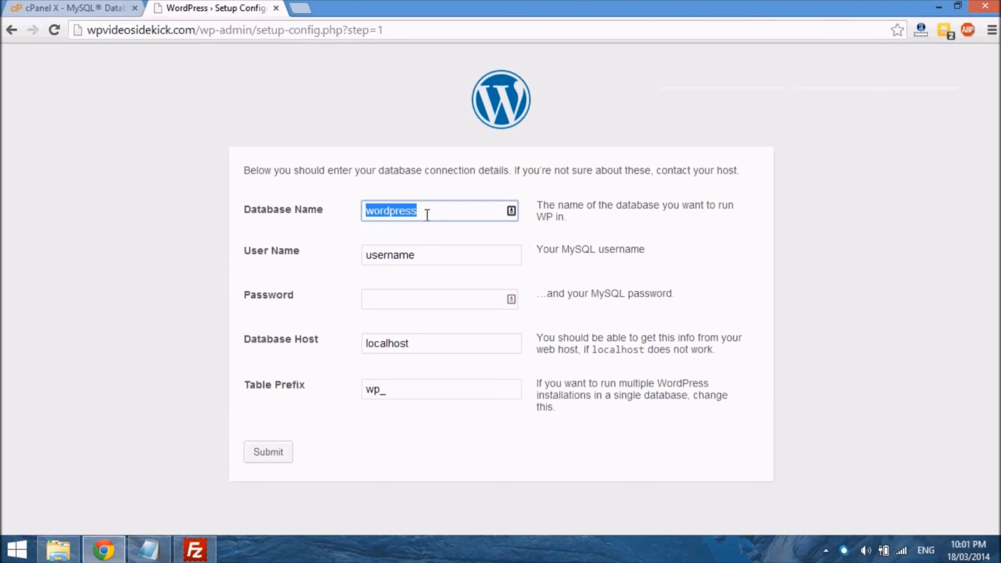
pyautogui.hotkey('ctrl', 'v')
pyautogui.click(454, 303)
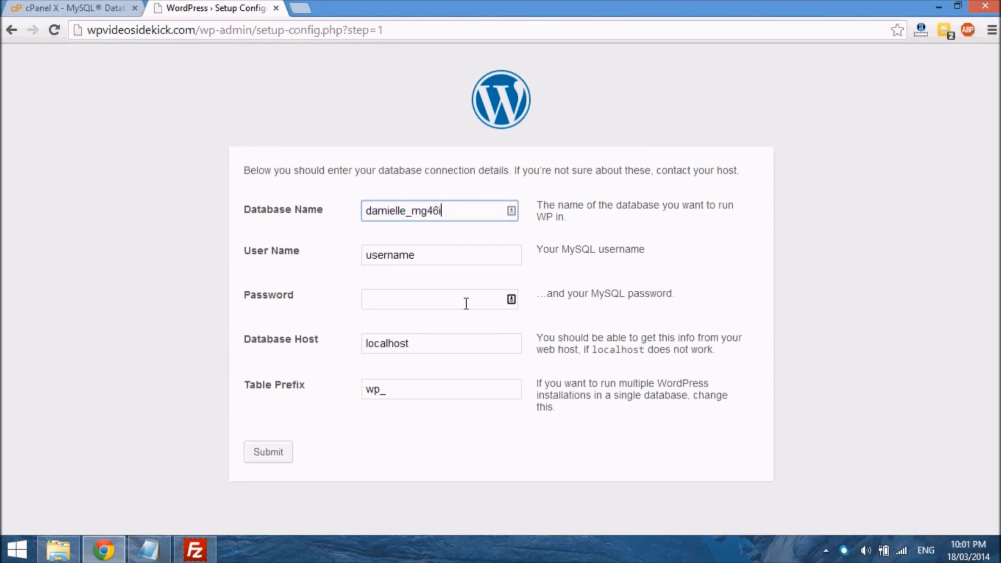
pyautogui.hotkey('alt', 'Tab')
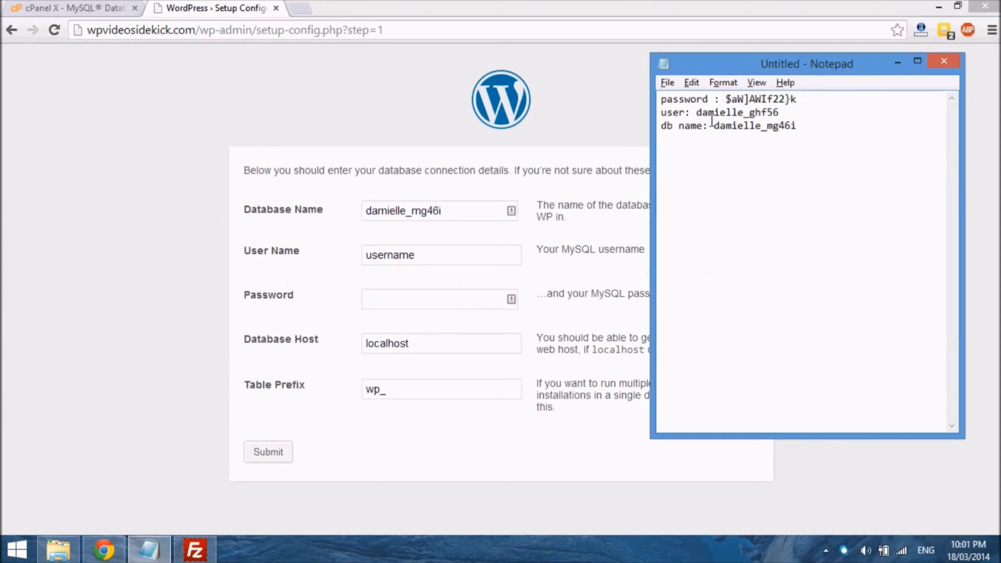
pyautogui.moveTo(696, 112); pyautogui.dragTo(797, 99)
pyautogui.rightClick(770, 112)
pyautogui.click(812, 159)
pyautogui.doubleClick(390, 255)
pyautogui.hotkey('ctrl', 'v')
# Copy the recorded database password from Notepad into the Password field of the WordPress connection form
pyautogui.click(150, 549)
pyautogui.hotkey('ctrl', 'c')
pyautogui.click(429, 299)
pyautogui.hotkey('ctrl', 'v')
# Review the Database Host and Table Prefix fields of the connection form
pyautogui.click(441, 343)
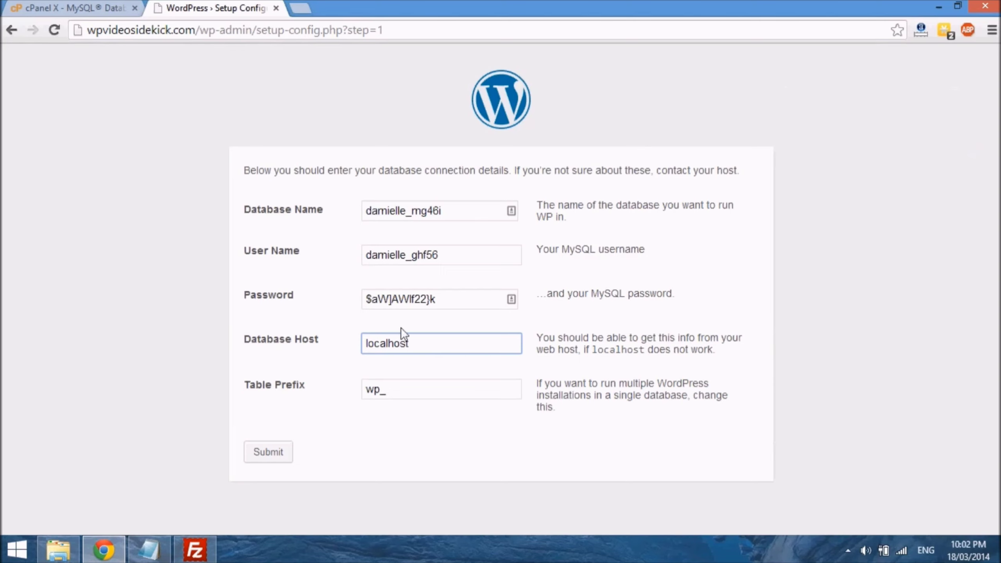
pyautogui.click(424, 346)
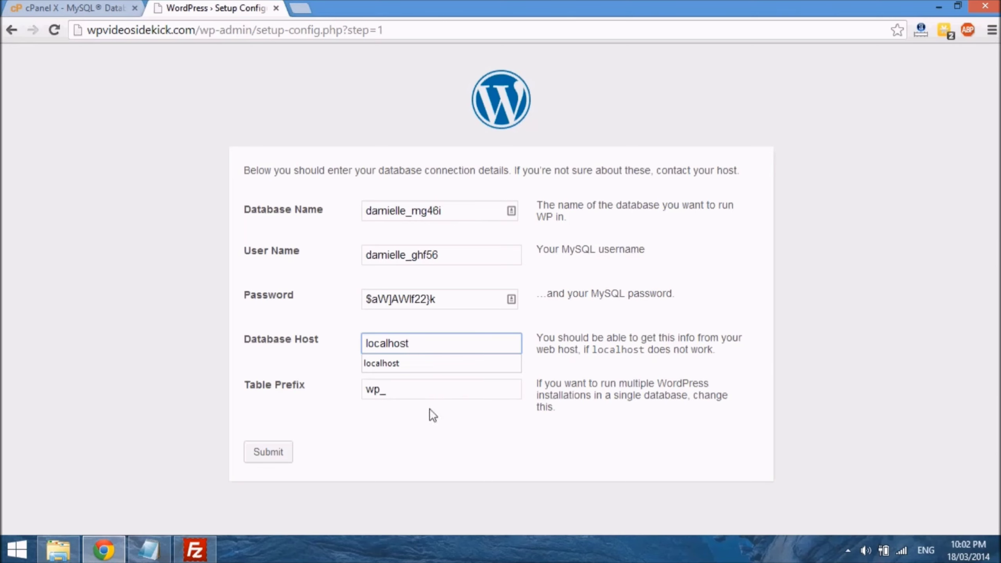
pyautogui.click(438, 398)
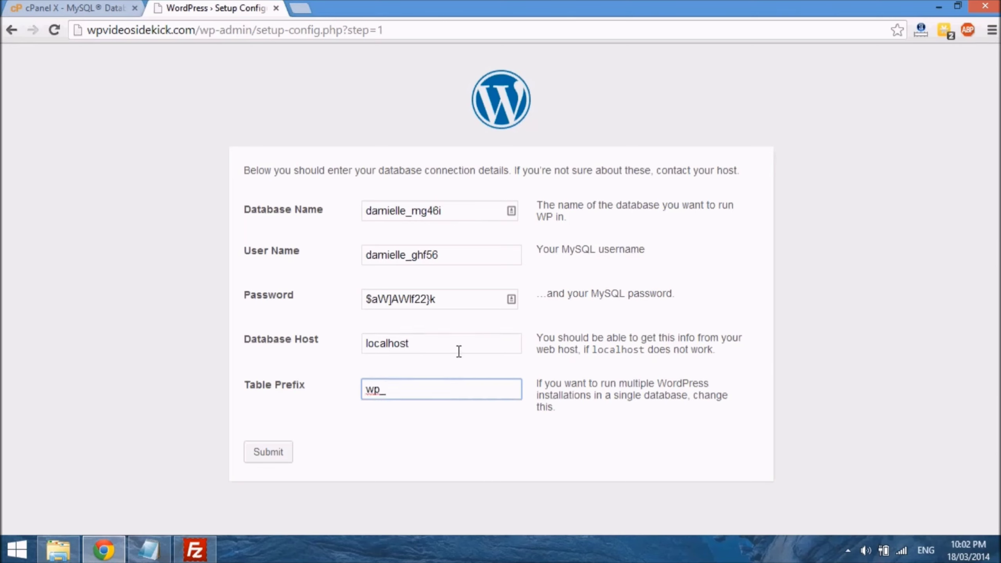